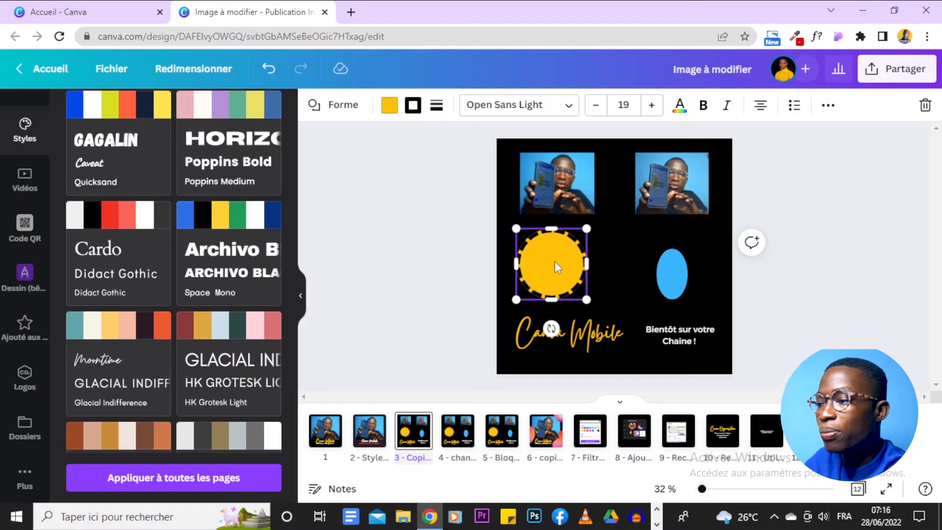
click(829, 107)
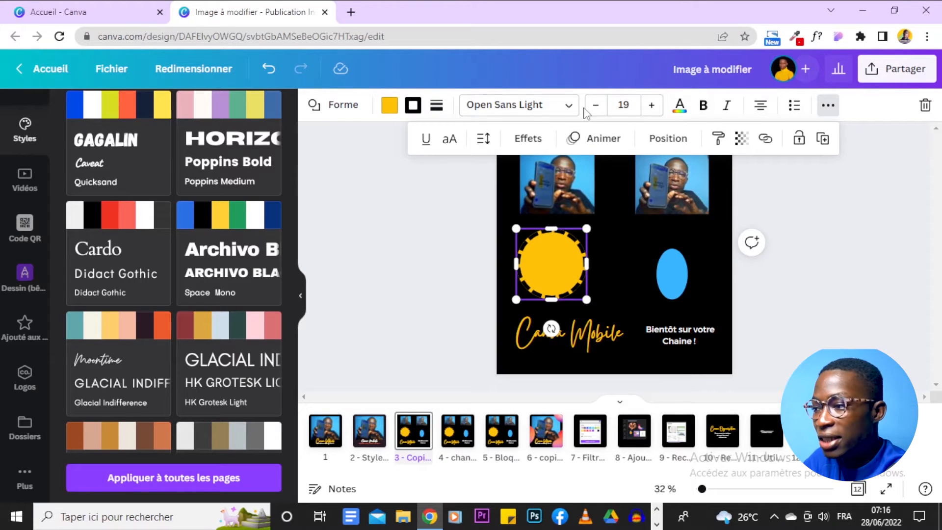
click(834, 109)
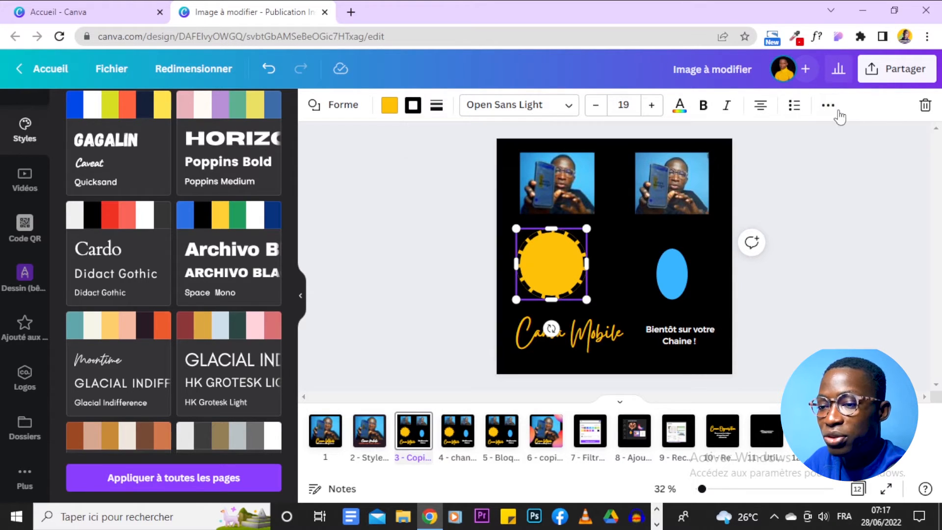
click(829, 108)
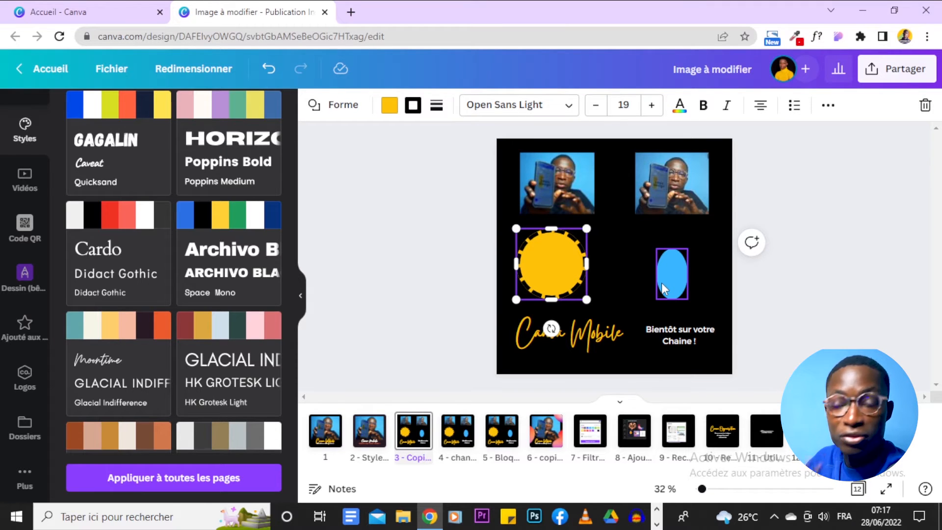
- Zoom in to 71 % and compare the paired photos, shapes and texts on page 3
click(704, 489)
drag(706, 497, 714, 491)
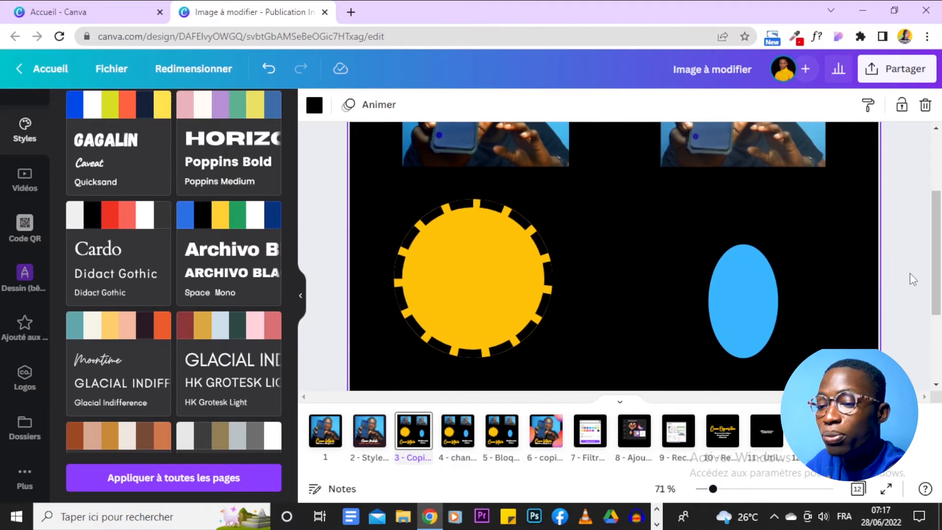
scroll(912, 279, up, 3)
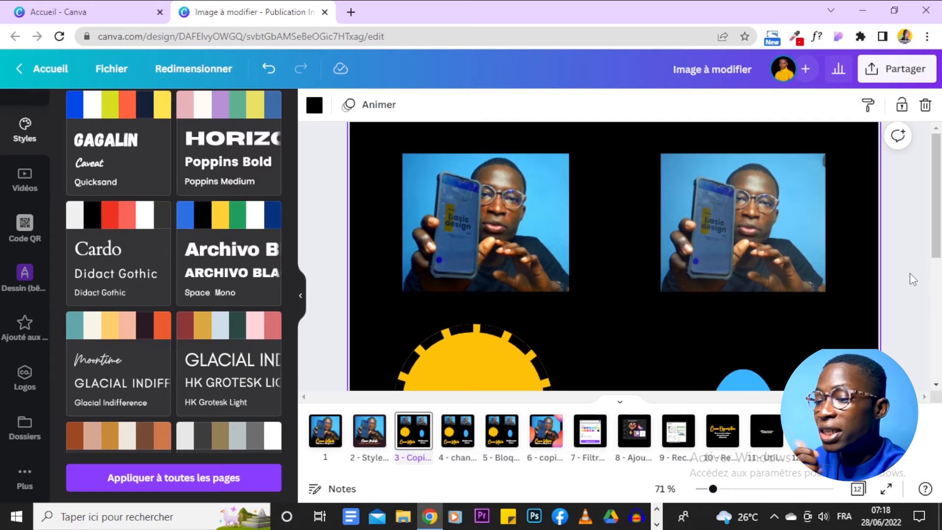
scroll(790, 228, down, 5)
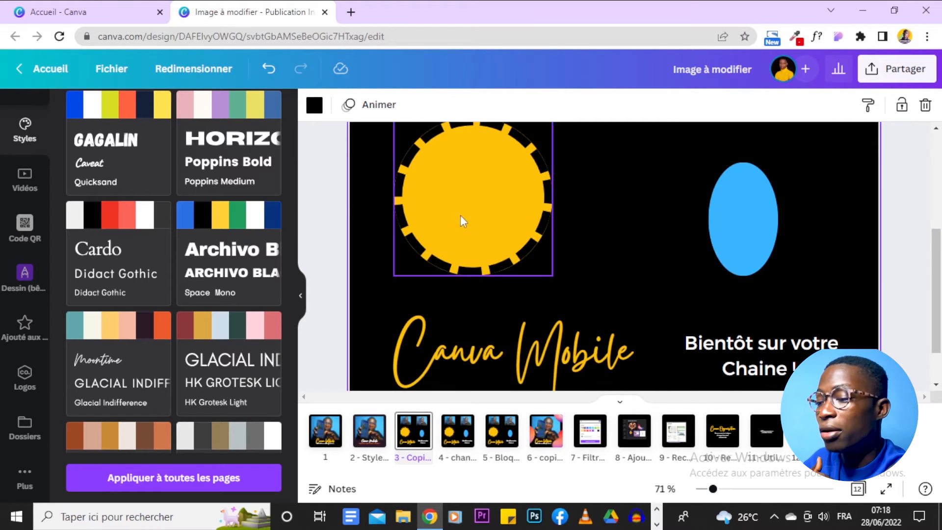
scroll(858, 204, down, 1)
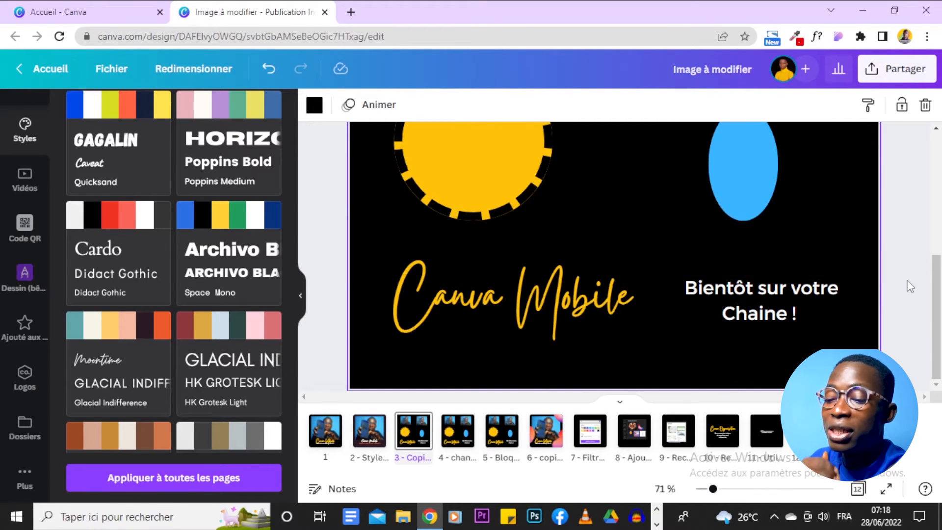
scroll(910, 286, up, 5)
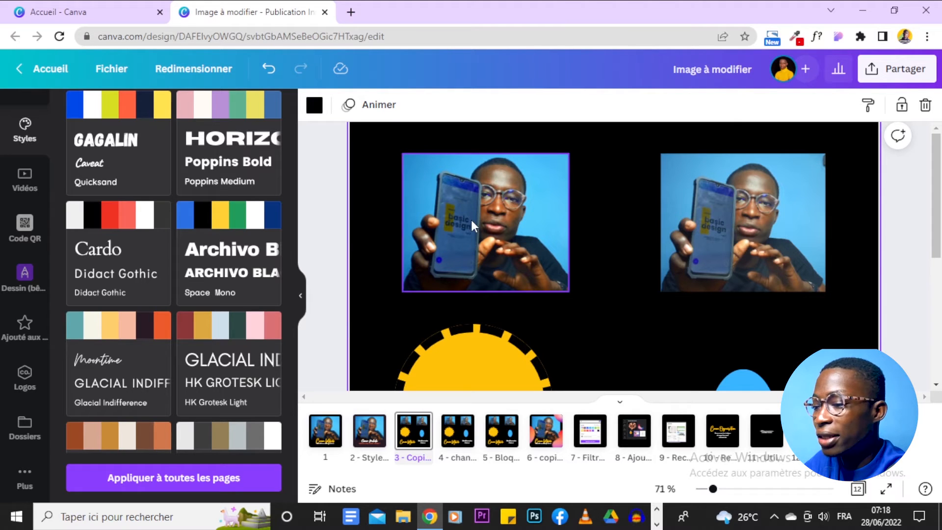
click(732, 224)
click(534, 231)
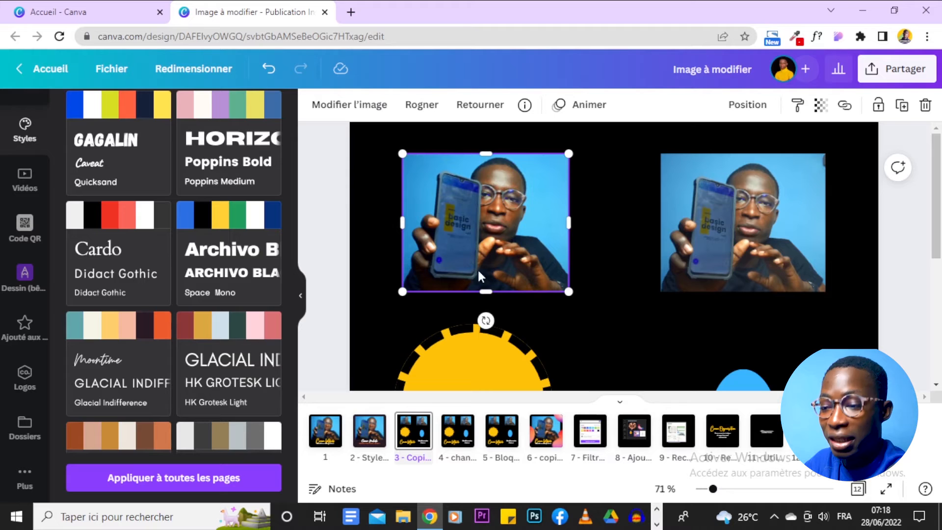
click(739, 225)
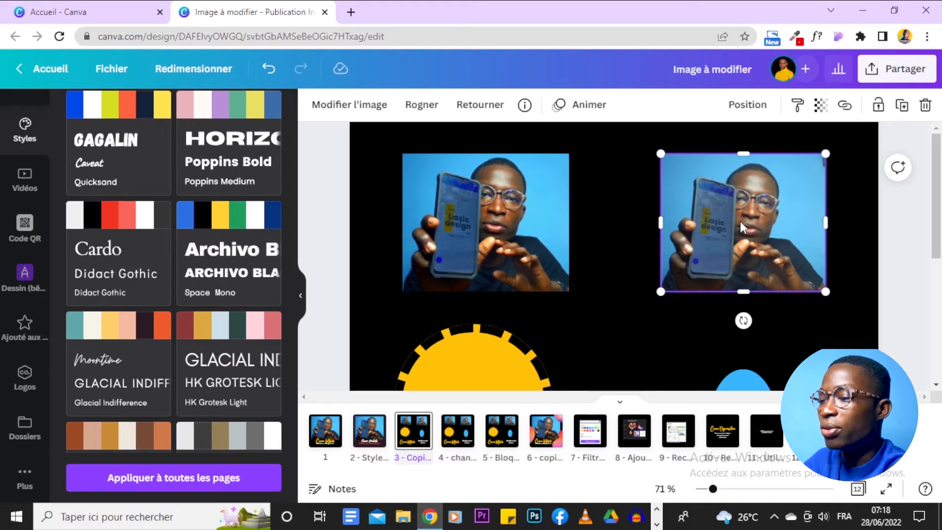
click(535, 243)
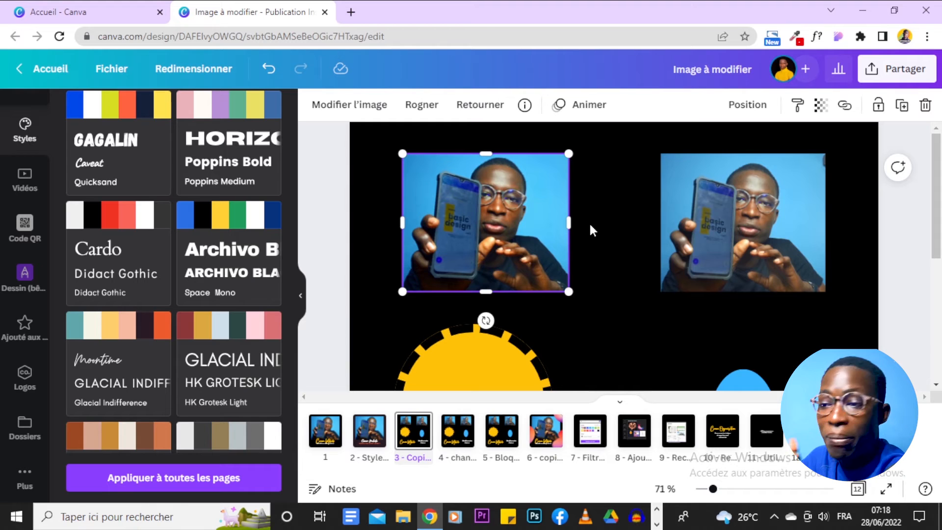
click(599, 261)
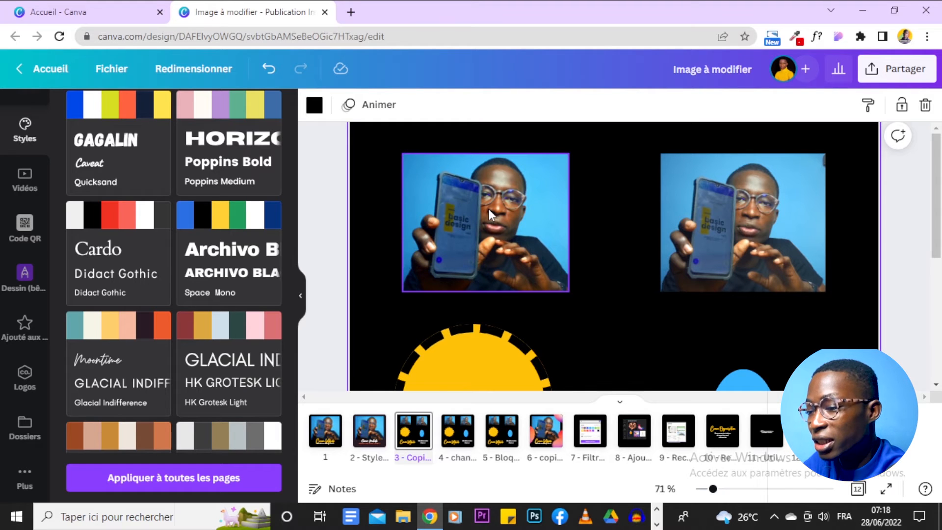
- Copy the style of the first photo and apply it to the second photo beside it
click(488, 208)
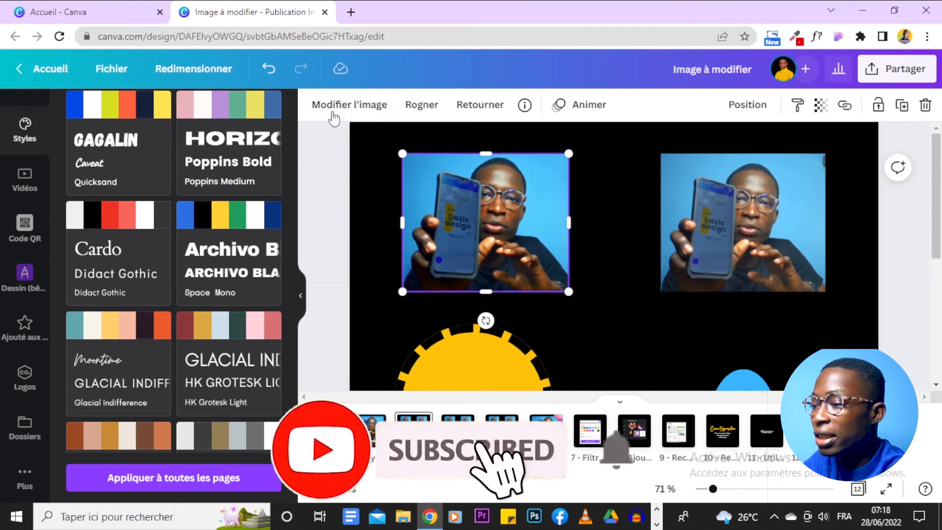
click(797, 106)
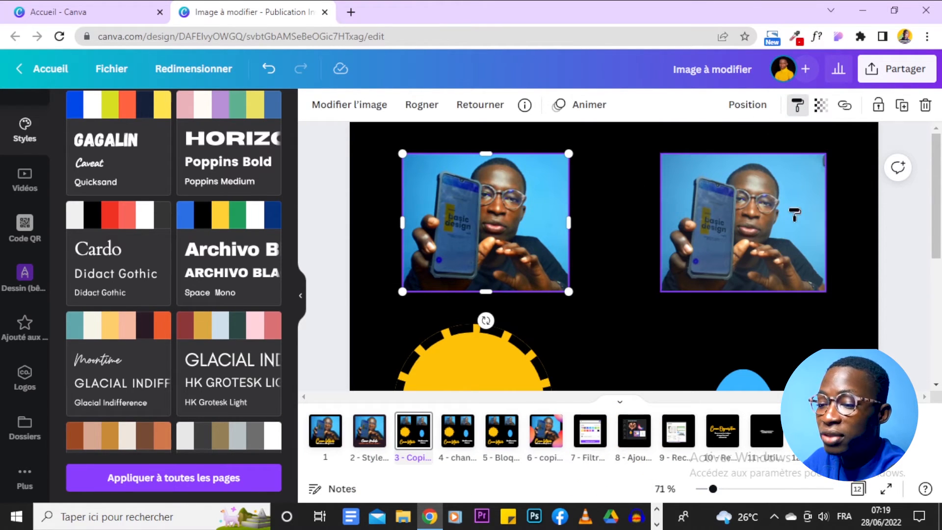
click(712, 196)
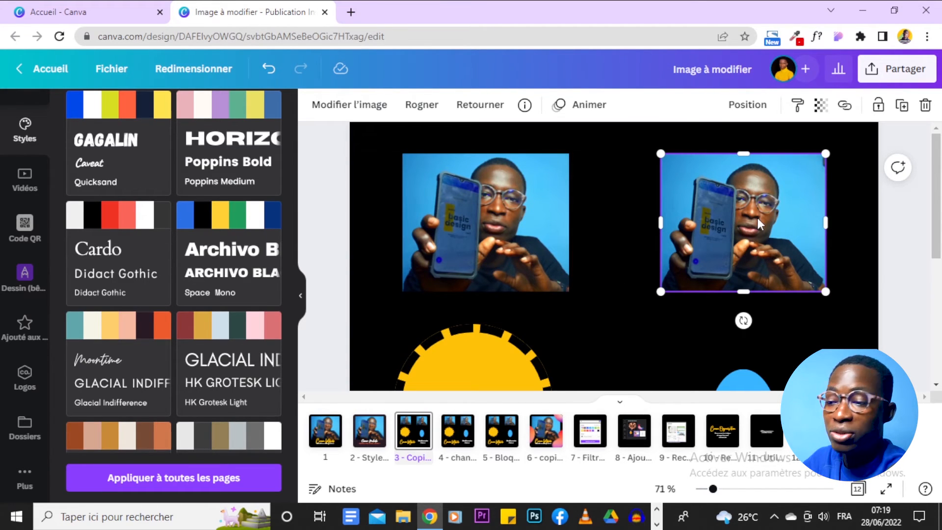
click(844, 247)
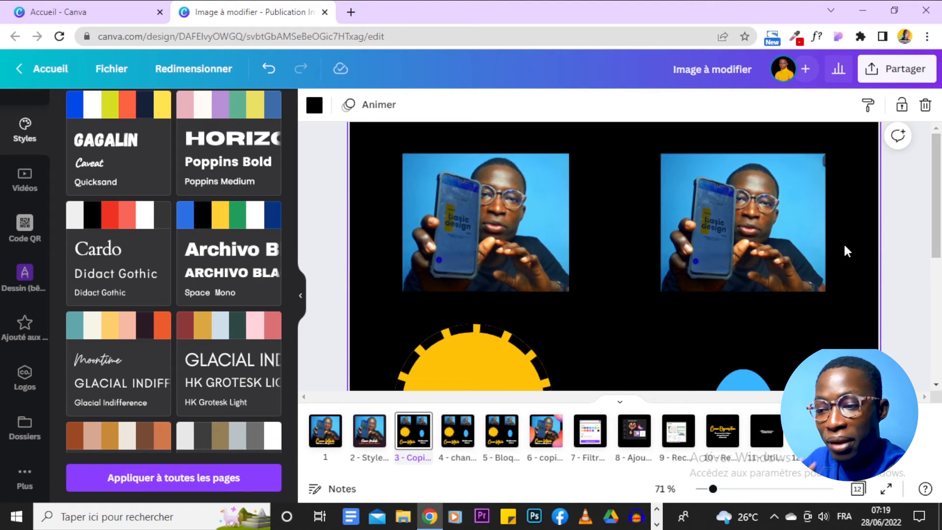
- Examine the yellow circle's border colour, dash style and thickness settings
scroll(844, 250, down, 5)
scroll(844, 250, up, 2)
click(455, 291)
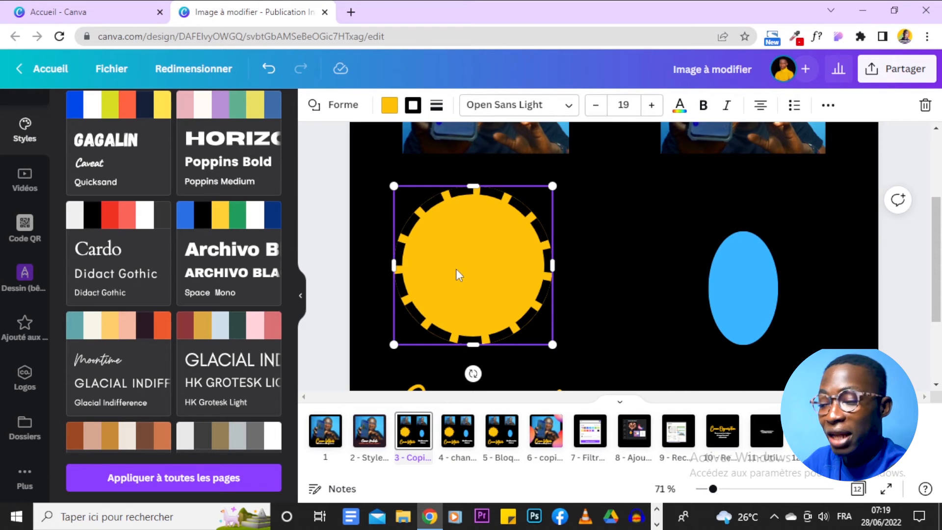
click(413, 107)
click(437, 105)
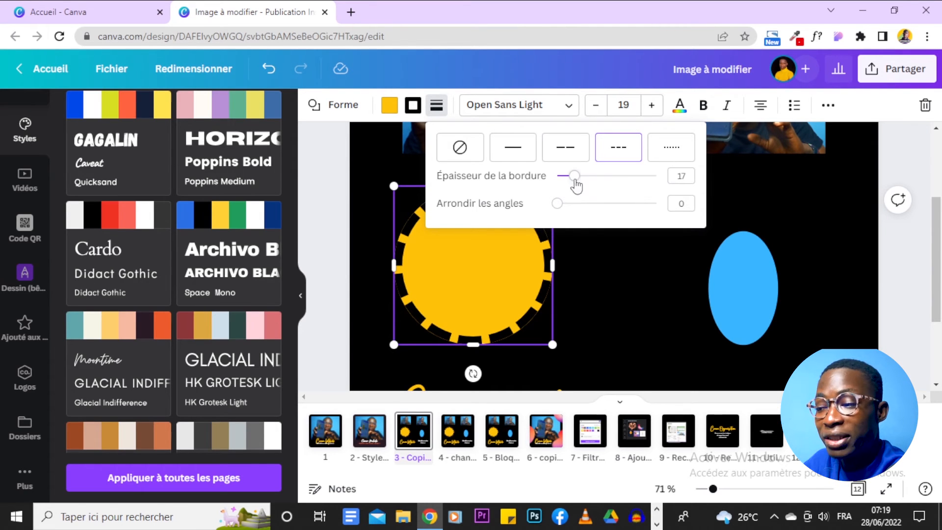
click(637, 269)
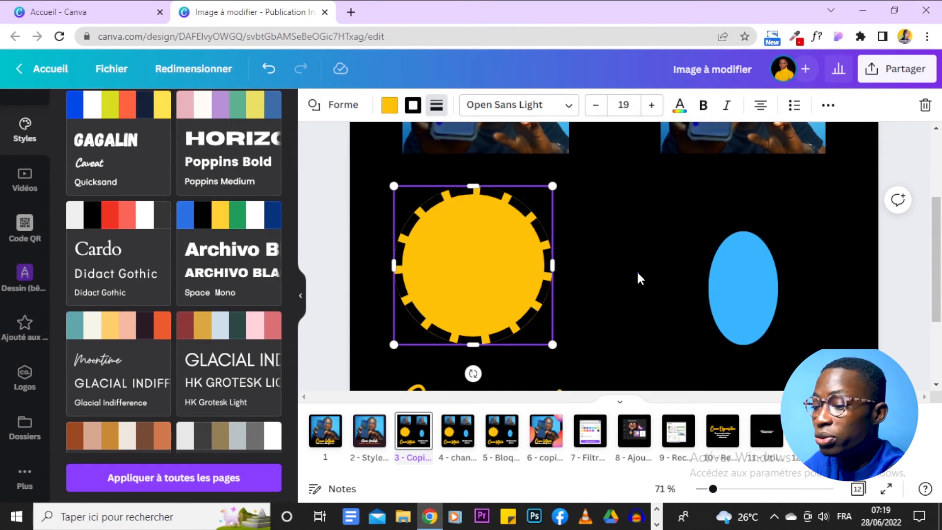
click(637, 270)
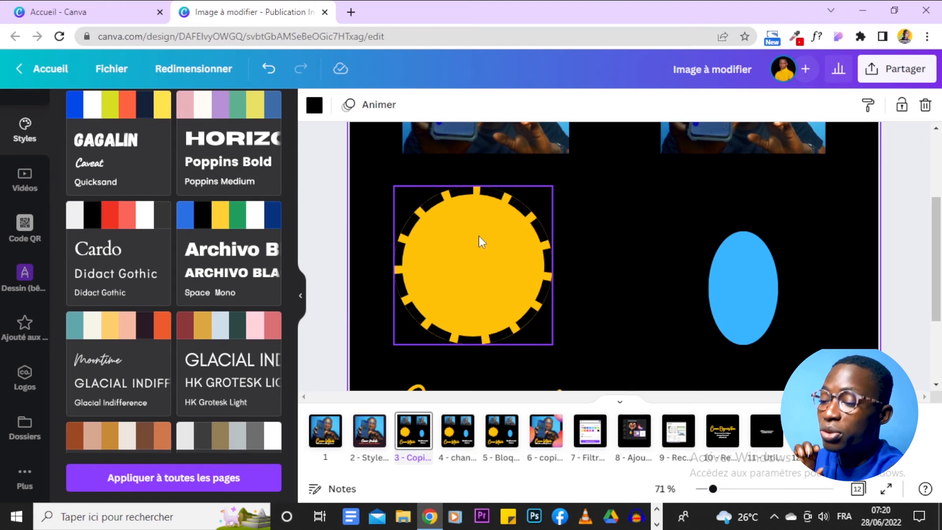
- Copy the yellow circle's style and apply it to the blue ellipse
click(519, 250)
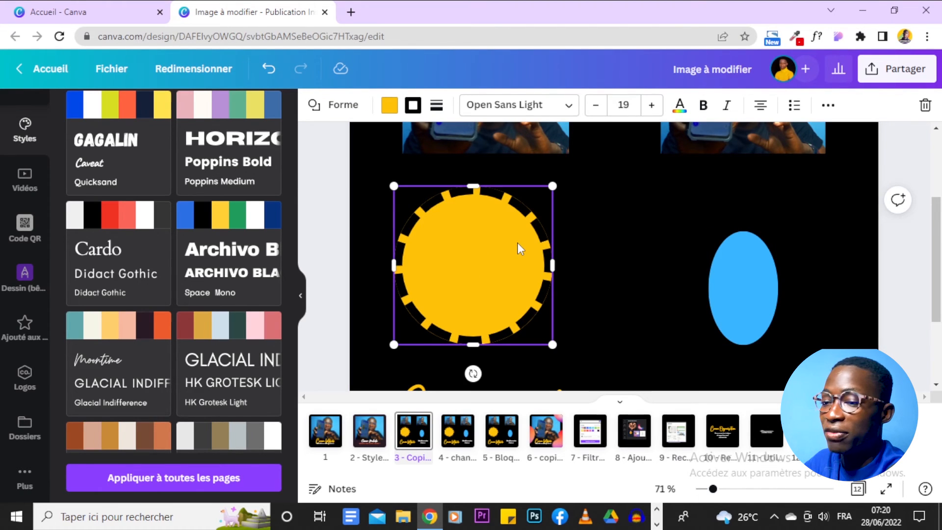
click(828, 105)
click(717, 139)
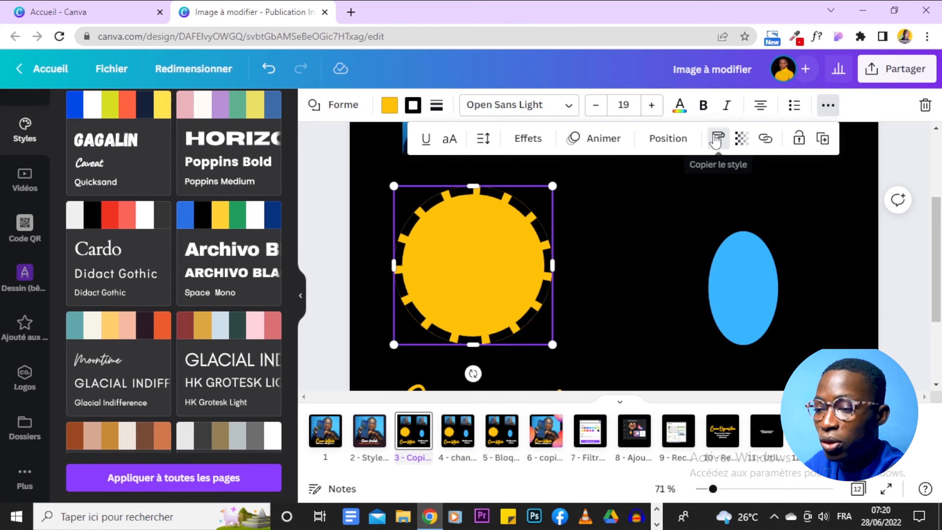
click(755, 290)
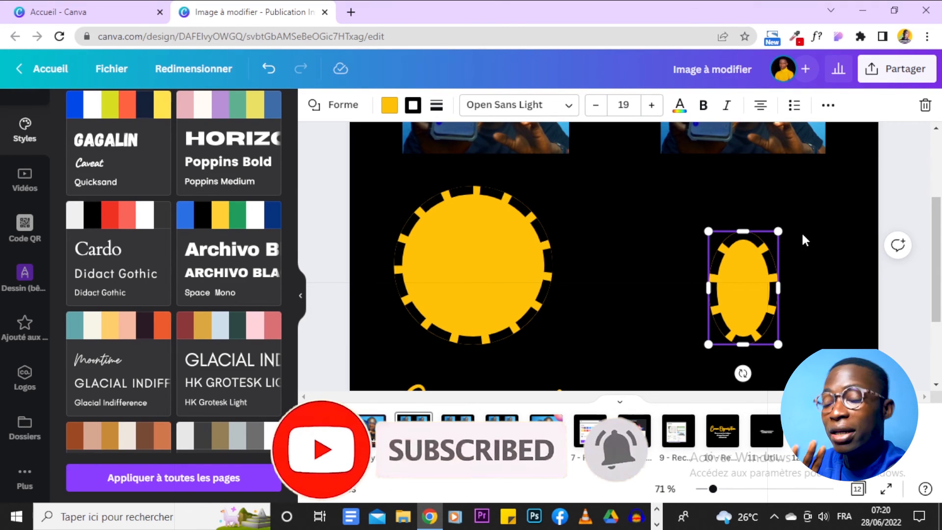
- Copy the style of the "Canva Mobile" text and apply it to the "Bientôt sur votre Chaine !" text
scroll(802, 235, down, 3)
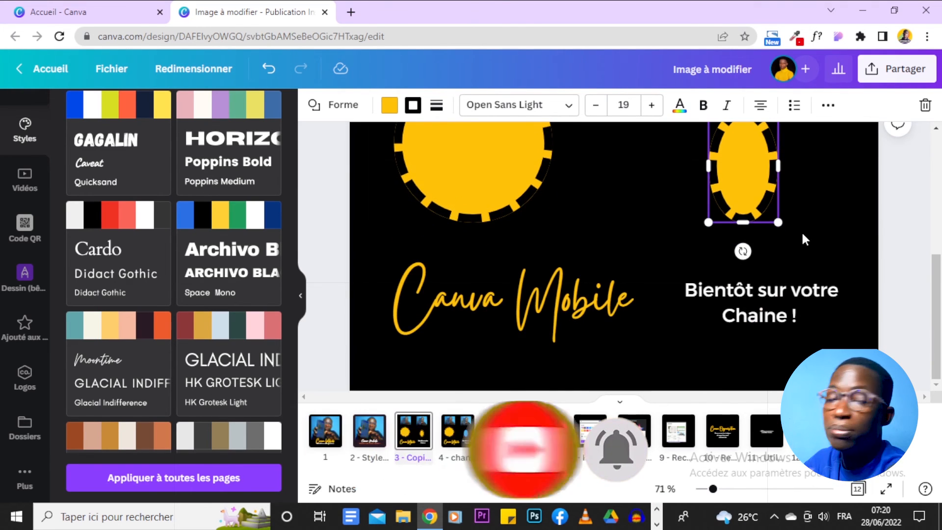
click(493, 308)
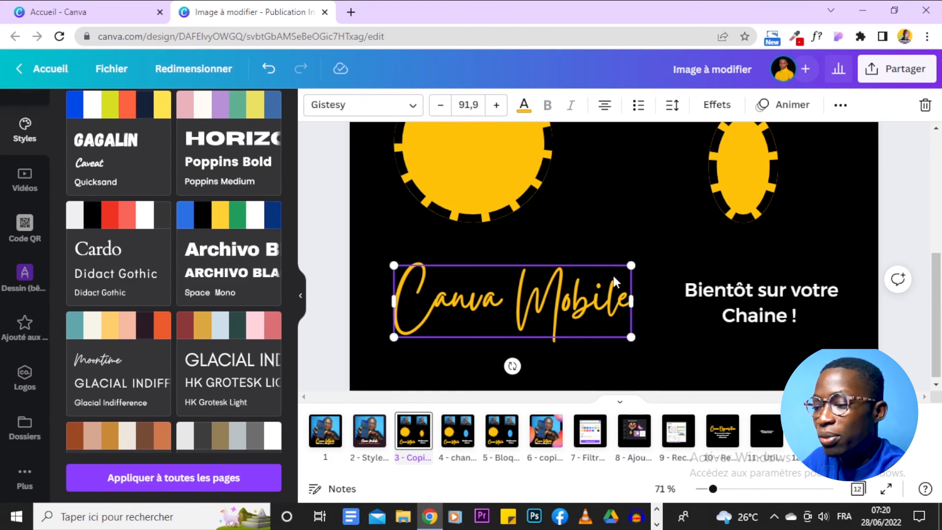
click(788, 312)
click(611, 312)
click(756, 318)
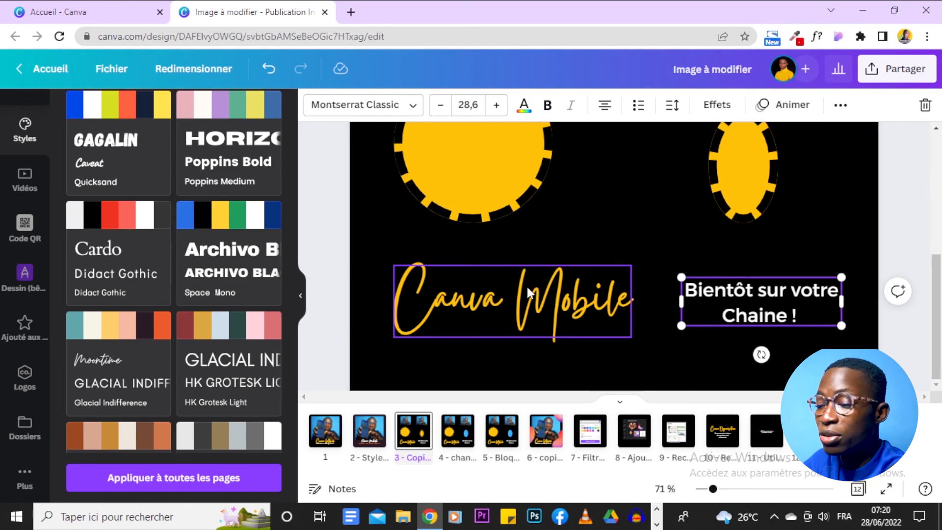
click(558, 280)
click(840, 106)
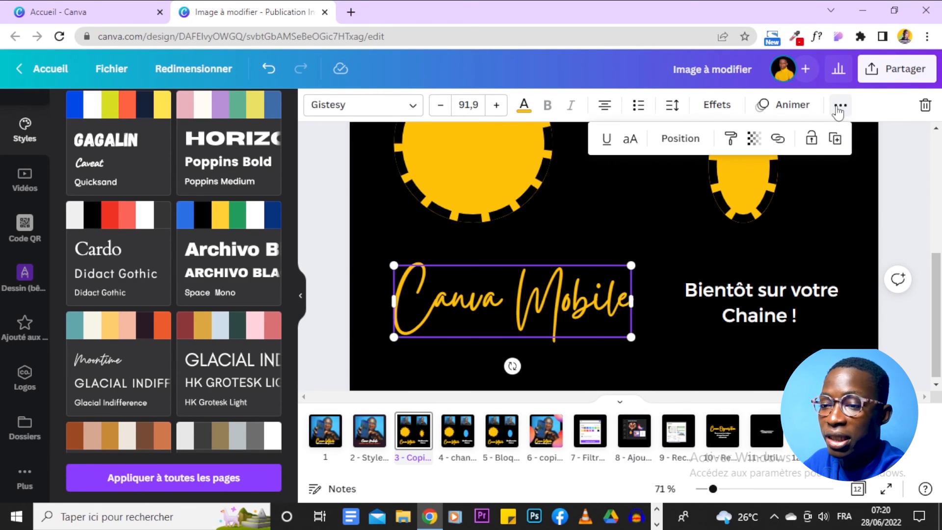
click(729, 140)
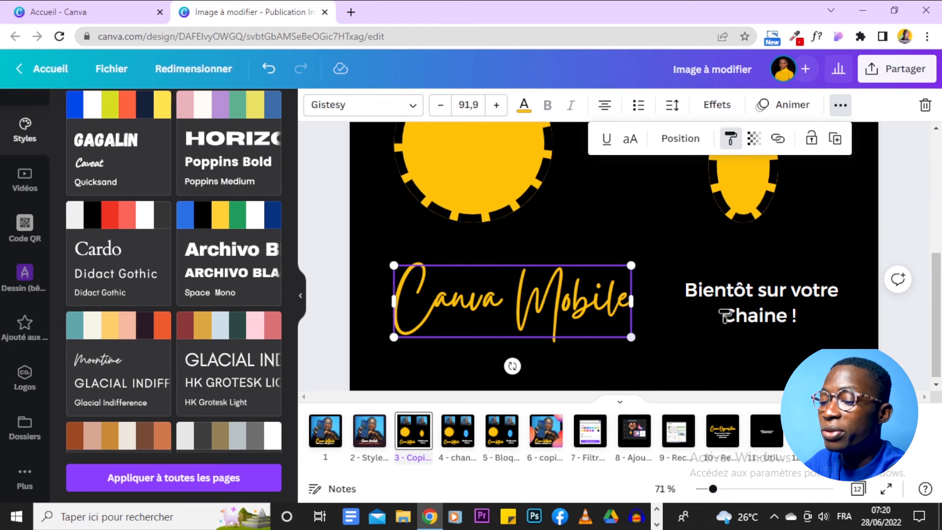
click(768, 292)
- Widen the "Bientôt sur votre Chaine !" text box to about 522 and shift it slightly toward the "Canva Mobile" text
scroll(844, 233, down, 3)
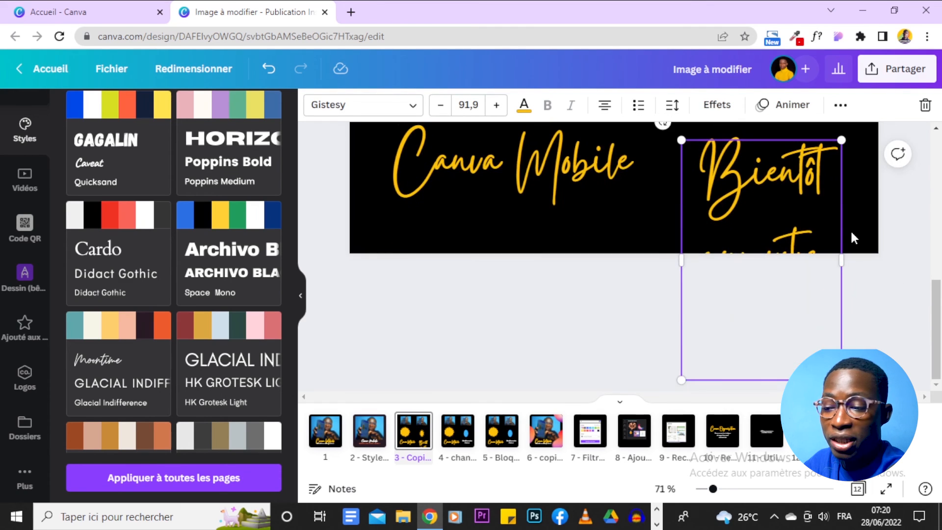
drag(844, 258, 925, 260)
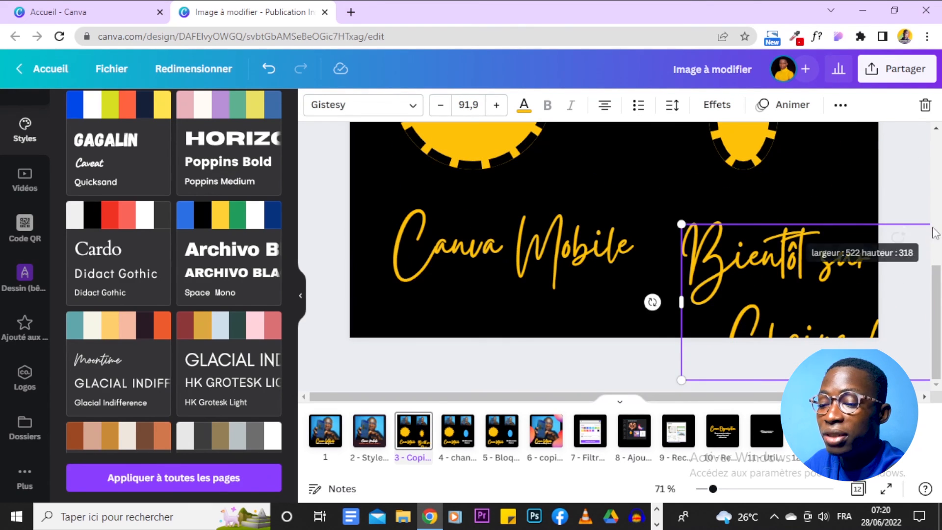
scroll(784, 267, up, 3)
drag(765, 255, 771, 299)
scroll(771, 300, down, 1)
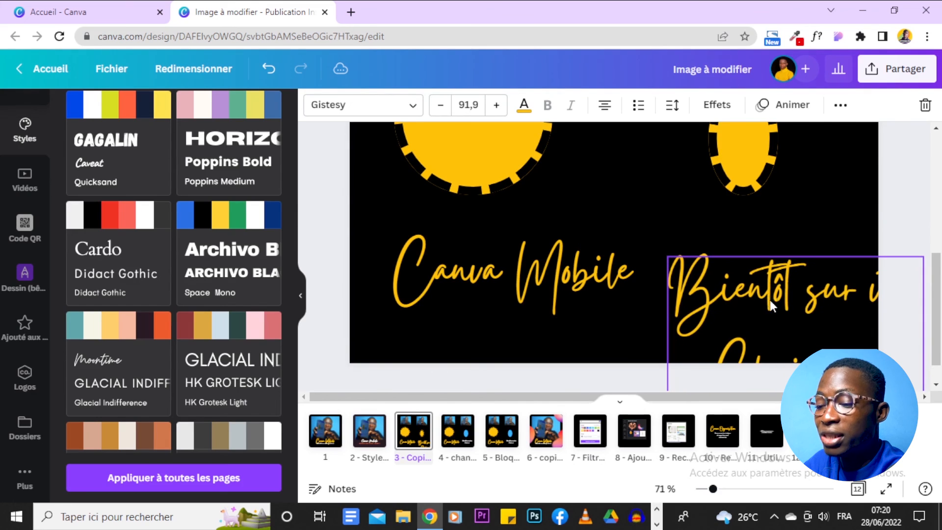
scroll(552, 264, down, 1)
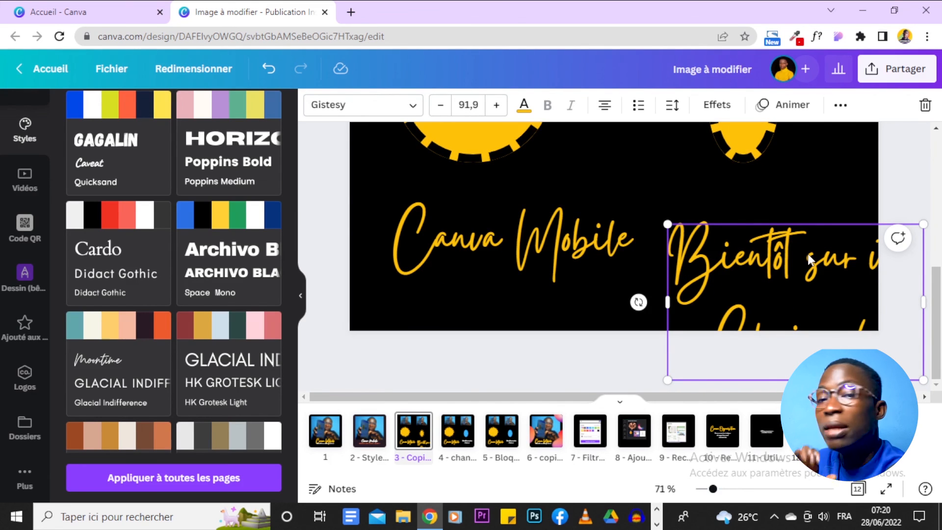